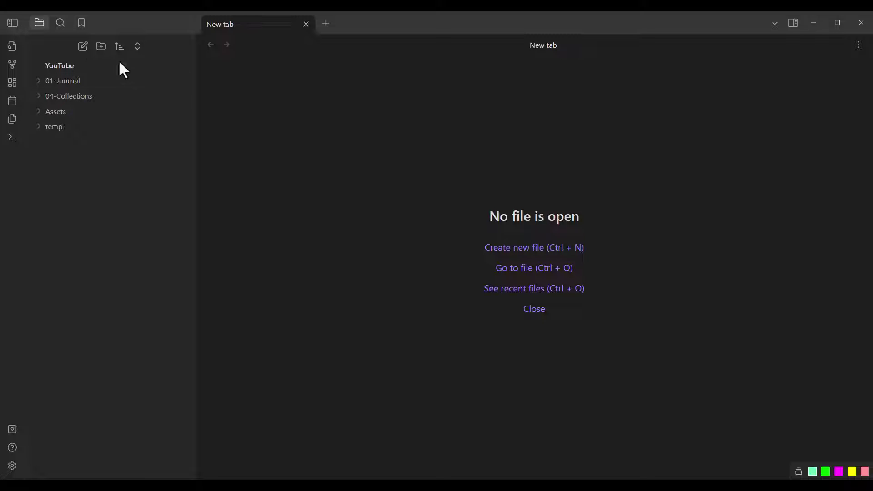
- Create a new note titled 'Atomic Habits', copying the title from the book notes
left_click(80, 45)
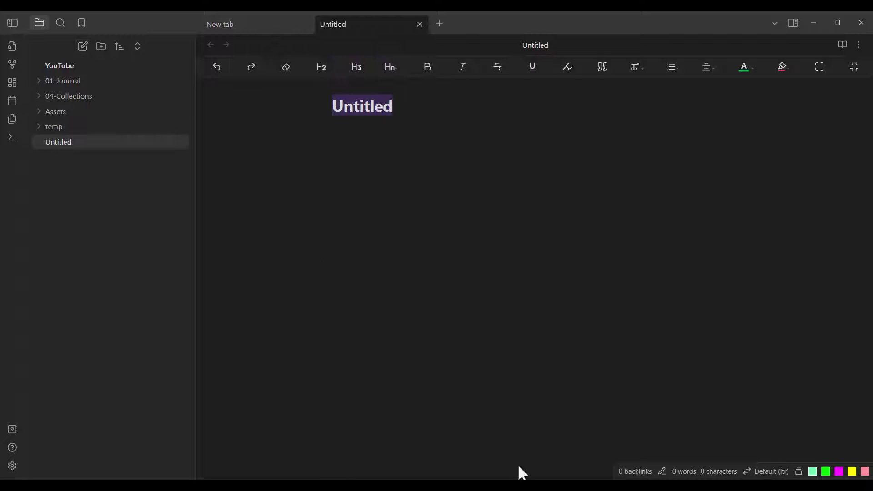
key("alt+Tab")
left_click(735, 199)
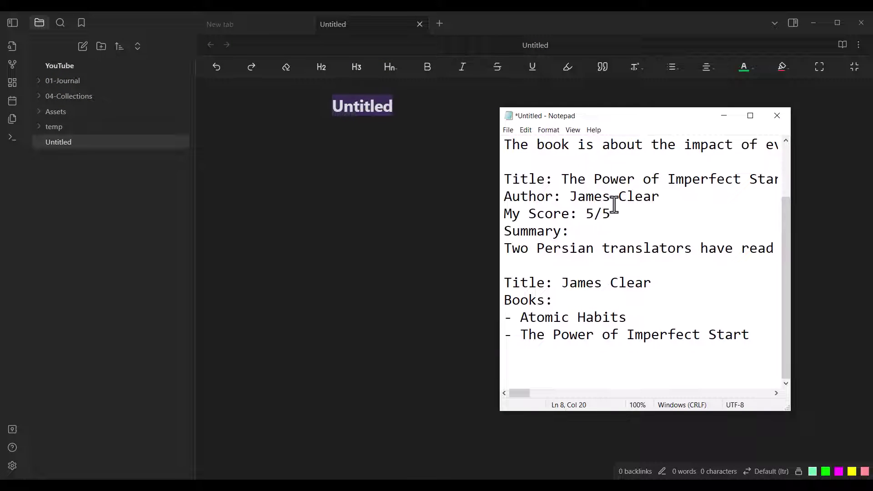
left_click_drag(786, 233, 778, 164)
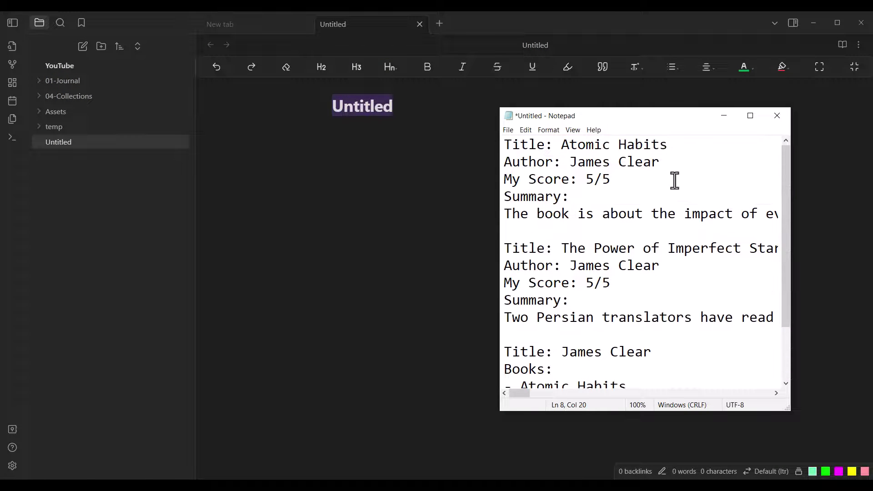
left_click(650, 199)
left_click_drag(669, 145, 561, 145)
key("ctrl+c")
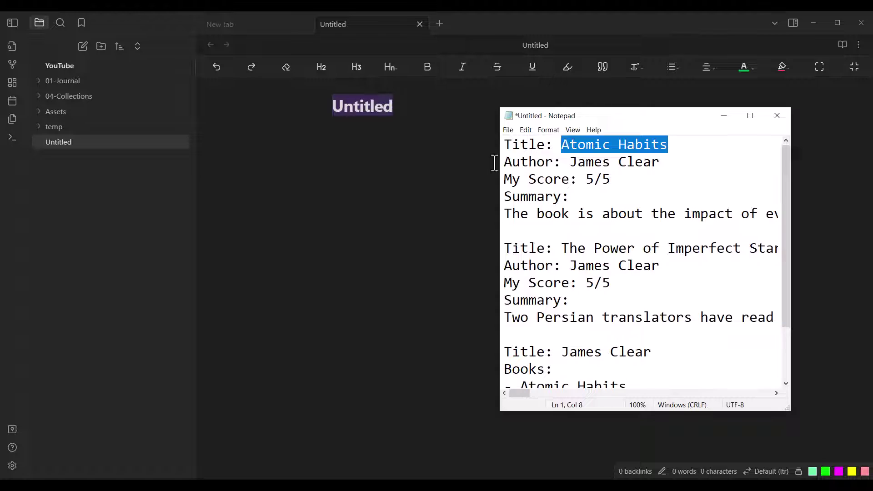
left_click(457, 146)
left_click_drag(398, 106, 318, 107)
key("ctrl+v")
key("Return")
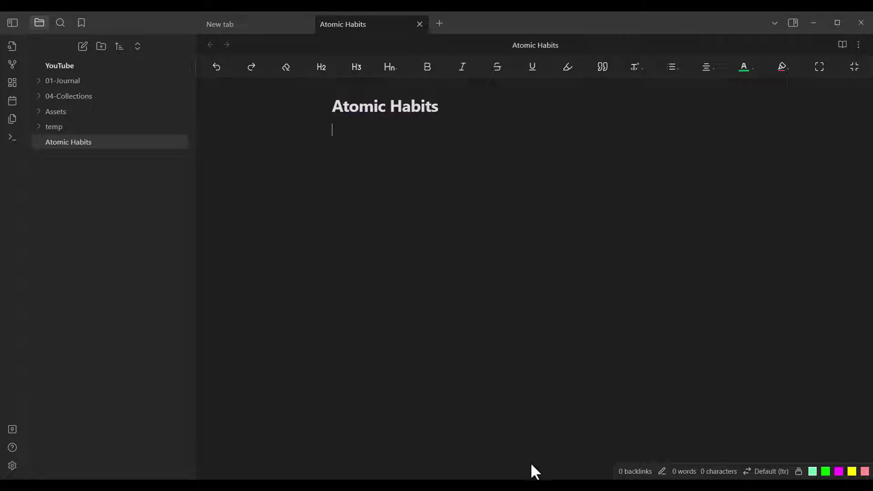
- Paste the author, score and summary lines into the note body, then close its tab
key("alt+Tab")
left_click(561, 230)
left_click_drag(504, 163, 504, 229)
key("ctrl+c")
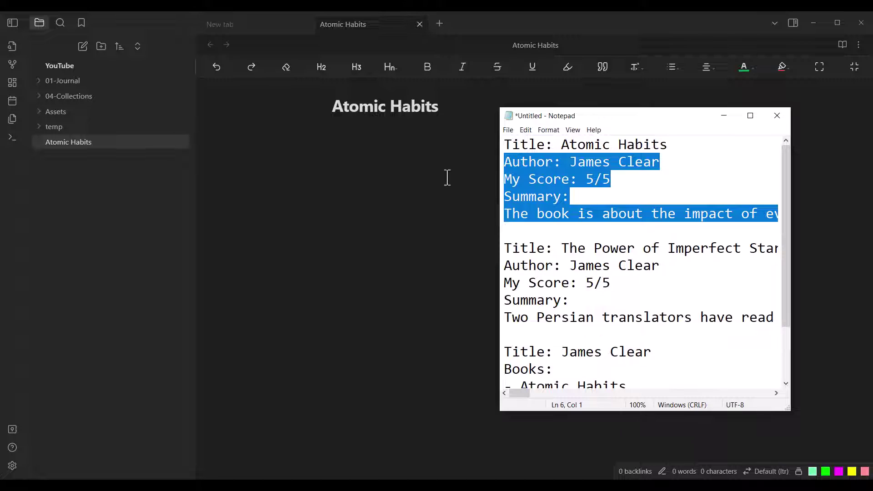
left_click(393, 158)
key("ctrl+v")
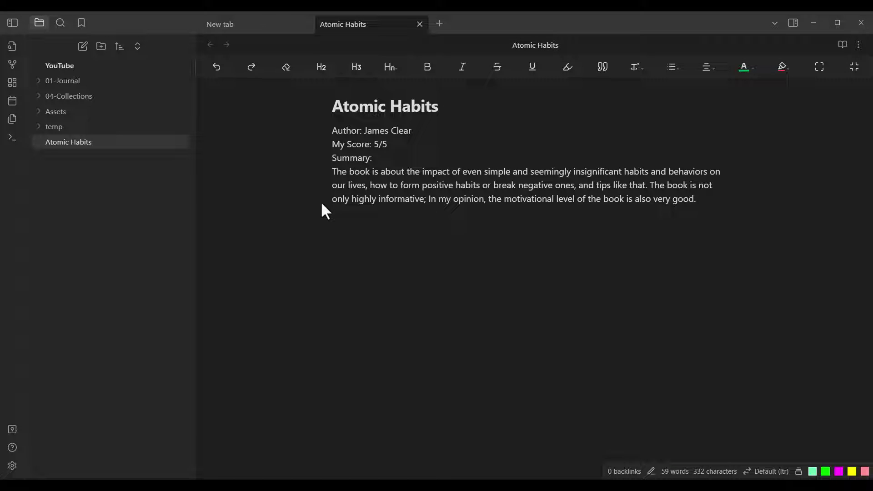
key("ctrl+Tab")
left_click(420, 24)
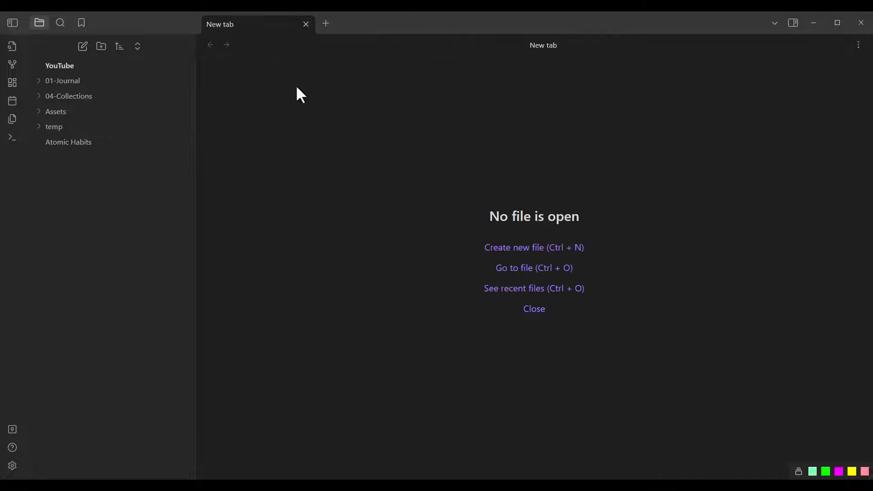
- Create a new note titled 'The Power of Imperfect Start' from the book notes
left_click(84, 45)
key("alt+Tab")
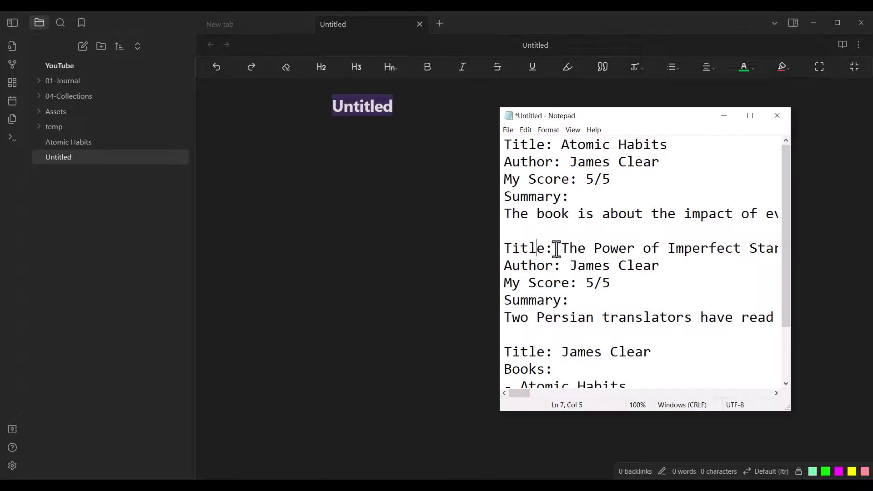
left_click_drag(561, 249, 801, 249)
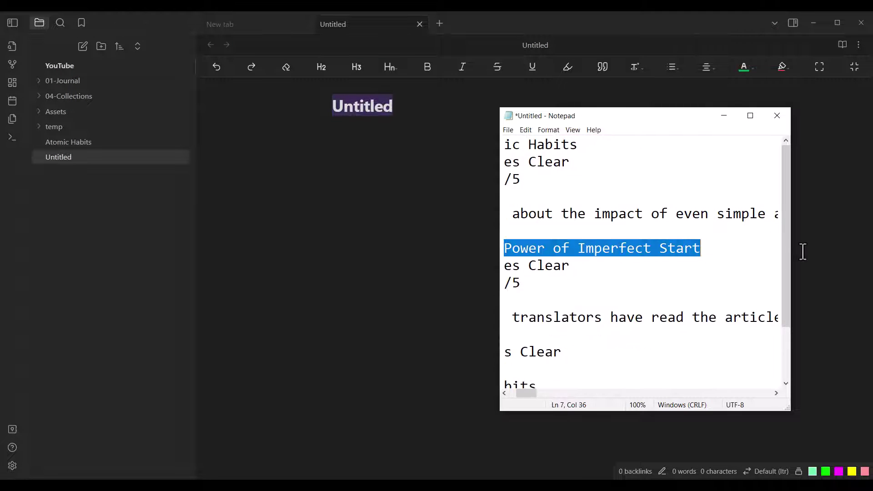
left_click(431, 168)
left_click_drag(419, 107, 341, 143)
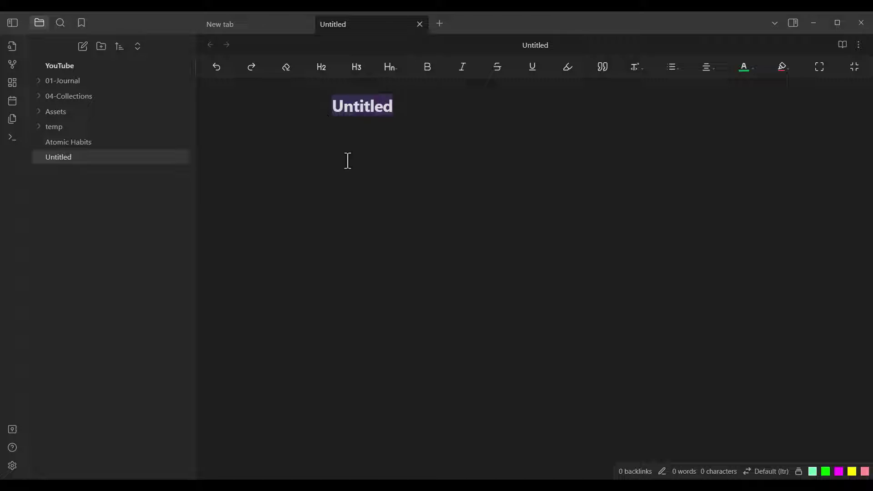
key("ctrl+v")
- Paste the second book's author, score and summary into the note, then close it
key("alt+Tab")
left_click(570, 269)
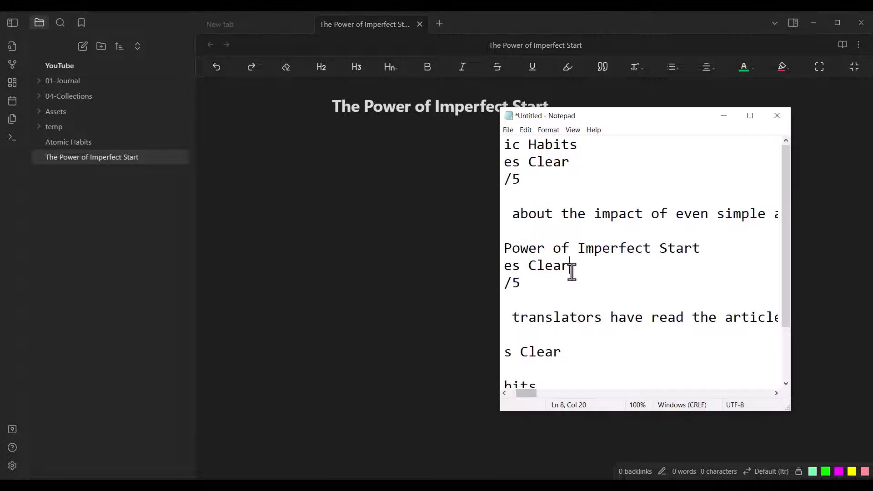
key("Down")
key("Home")
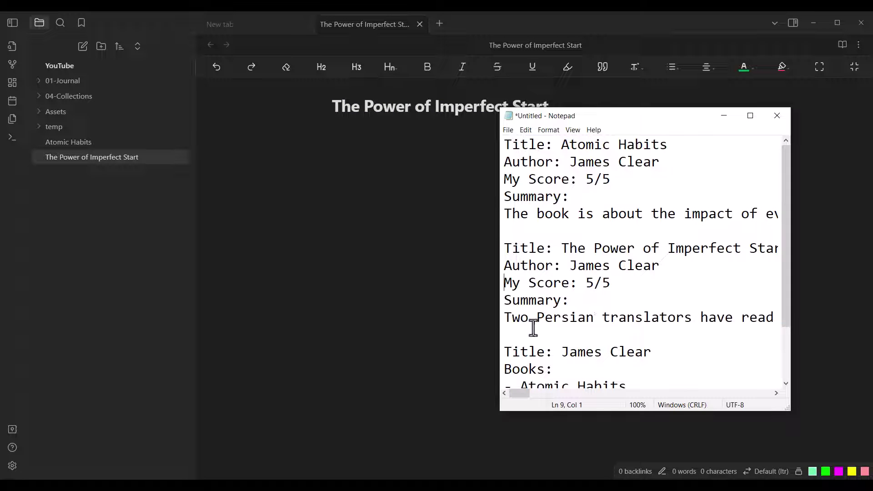
left_click_drag(503, 266, 535, 339)
key("ctrl+c")
left_click(419, 154)
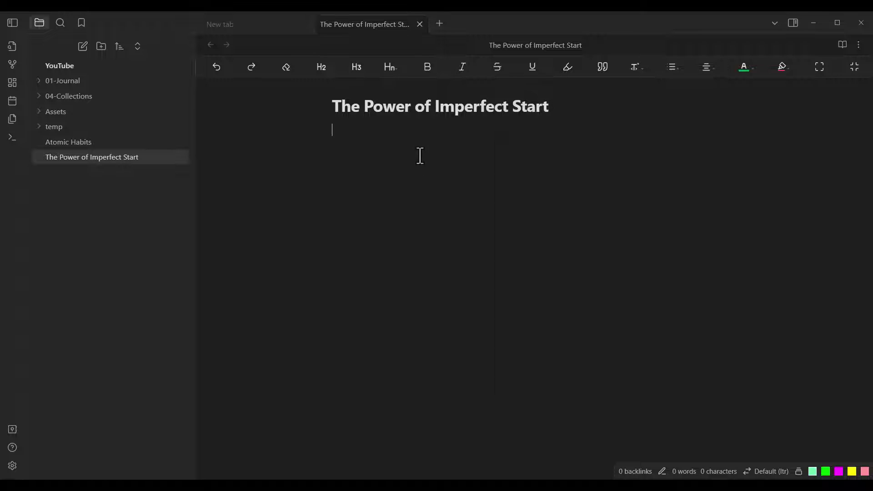
key("ctrl+v")
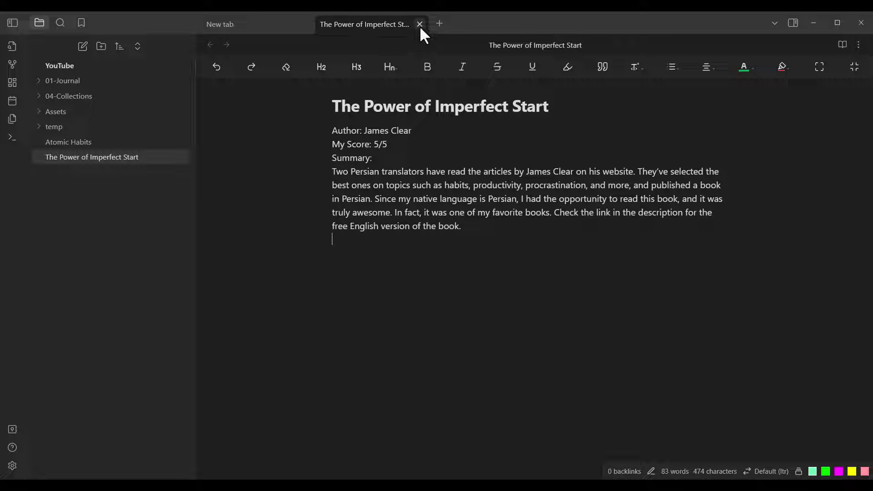
left_click(419, 24)
- Create a new note titled 'James Clear', copying the author name from the book notes
left_click(82, 46)
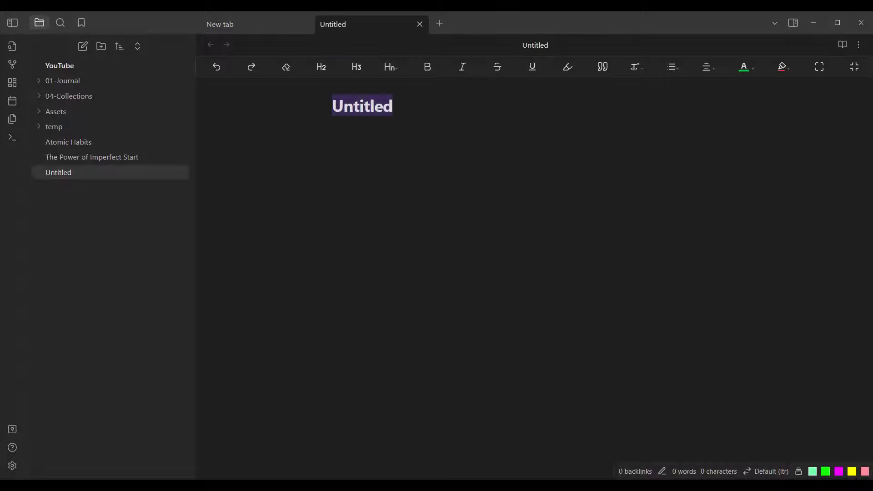
left_click(482, 478)
left_click(602, 362)
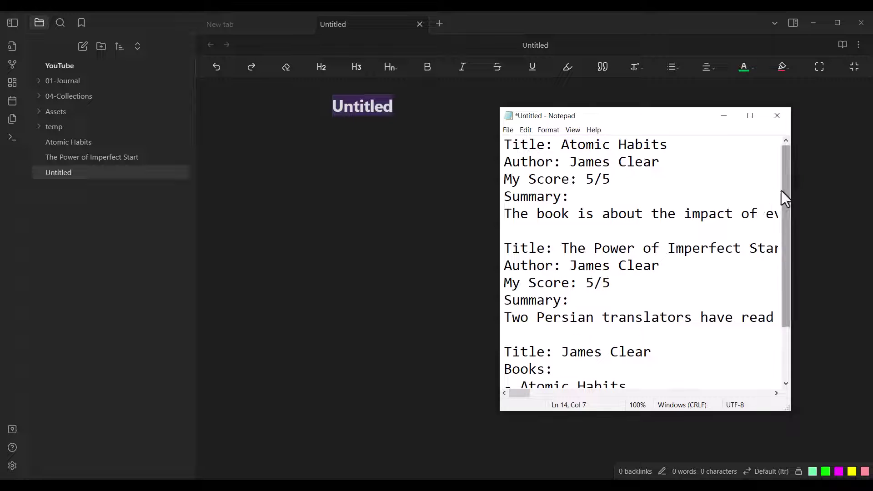
scroll(782, 228, "down", 2)
left_click_drag(653, 284, 564, 288)
key("ctrl+c")
key("alt+Tab")
key("ctrl+v")
- Paste the Books list (Atomic Habits, The Power of Imperfect Start) into the note body
key("alt+Tab")
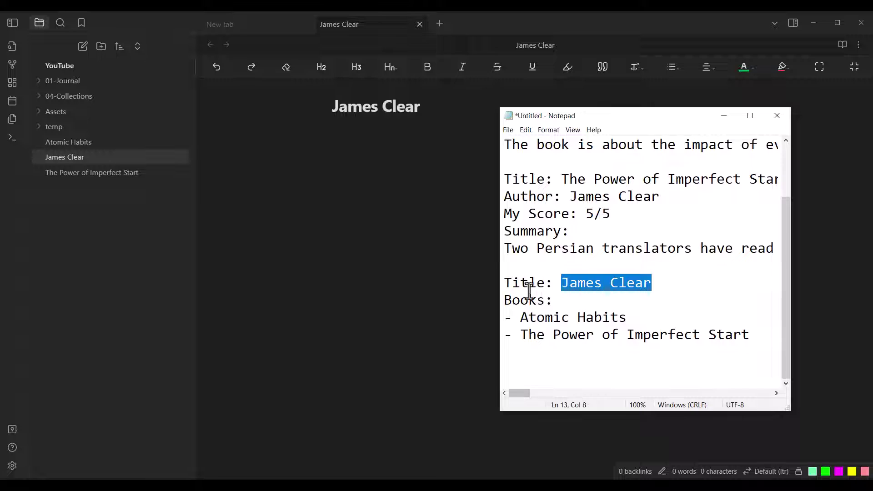
left_click_drag(505, 301, 531, 367)
key("ctrl+c")
left_click(398, 172)
key("ctrl+v")
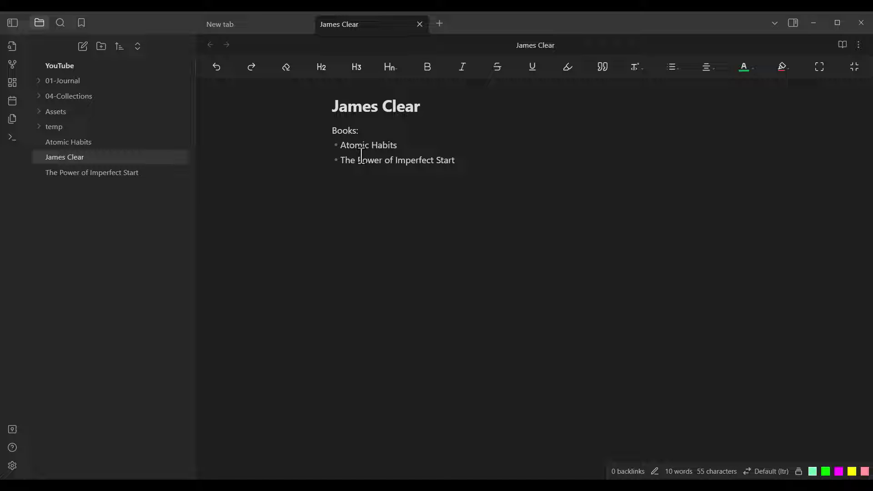
left_click_drag(398, 145, 345, 150)
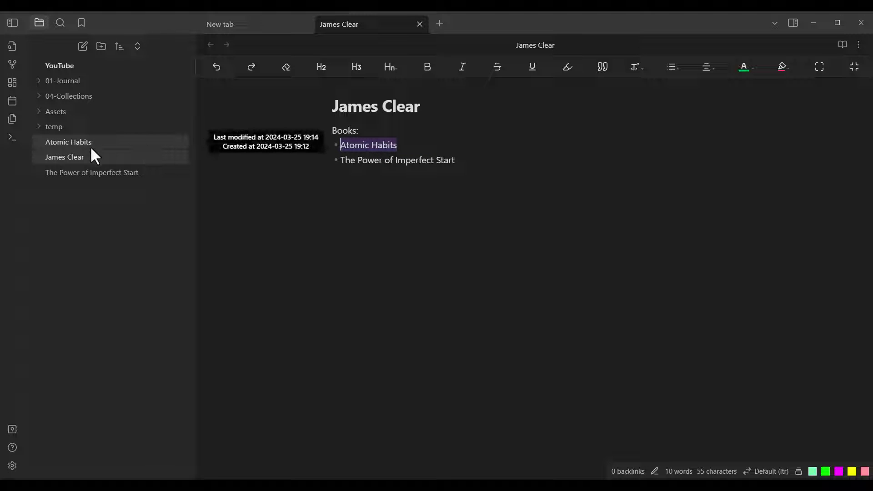
left_click(415, 145)
left_click_drag(424, 142, 341, 144)
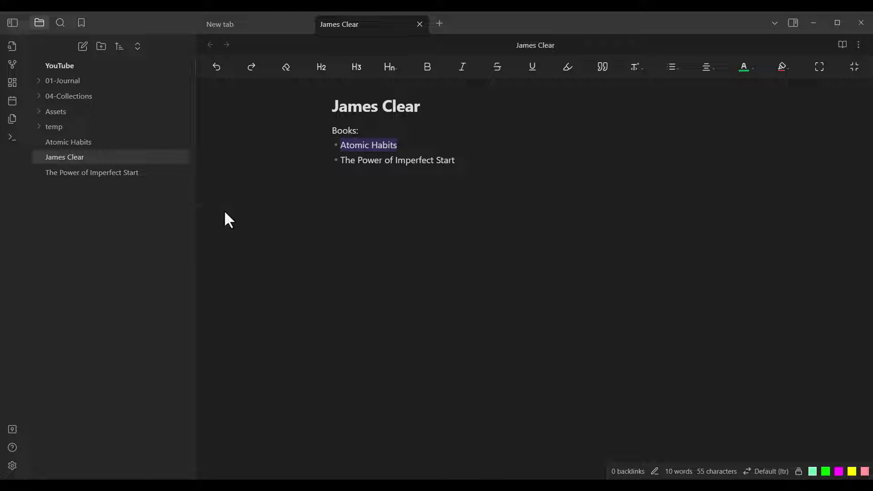
- Replace the first bullet's text with the wiki link [[Atomic Habits]]
key("BackSpace")
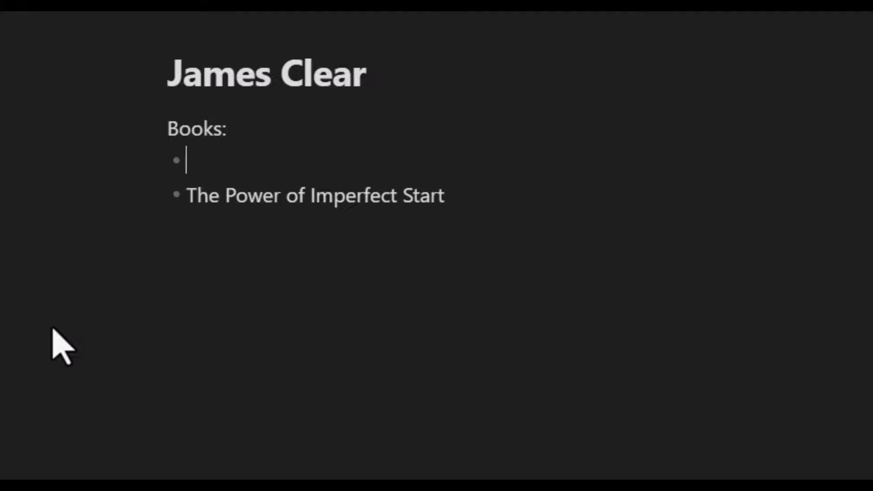
type("[[")
key("Escape")
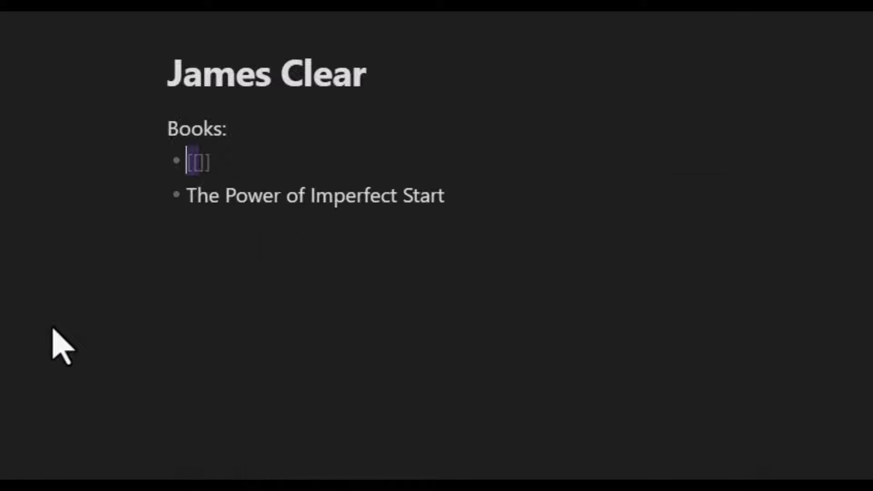
key("Right")
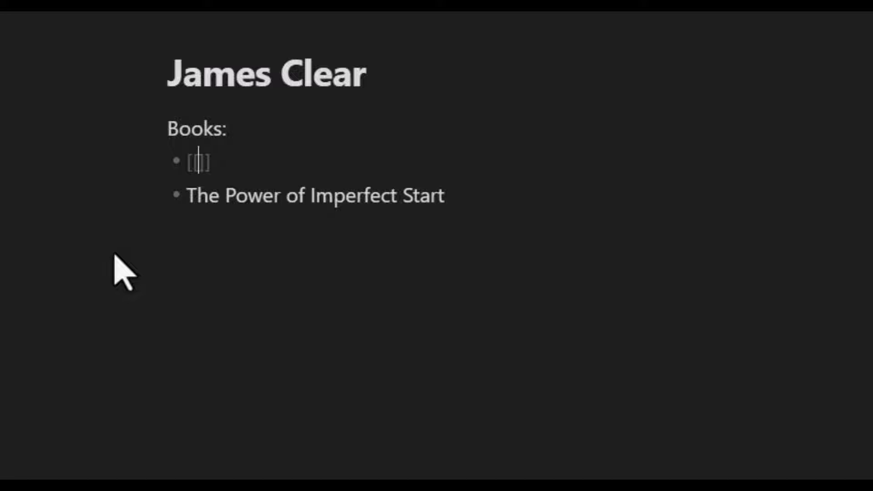
type("Ato")
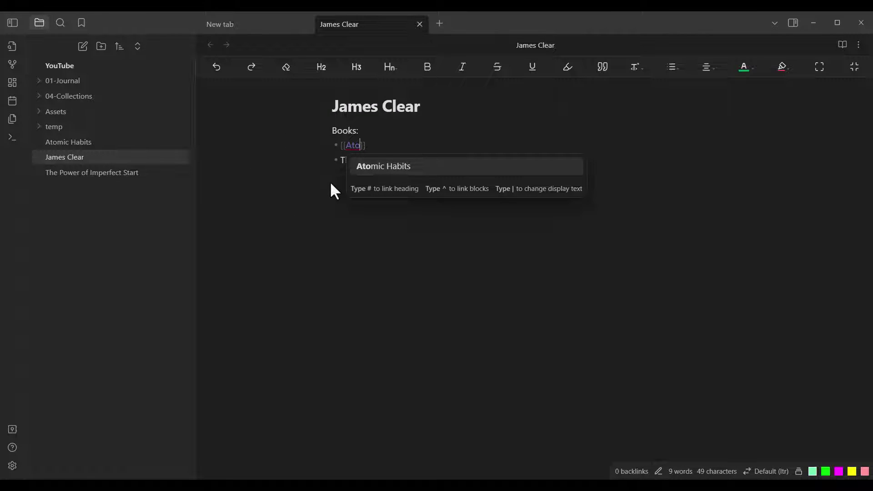
type("mic Habits")
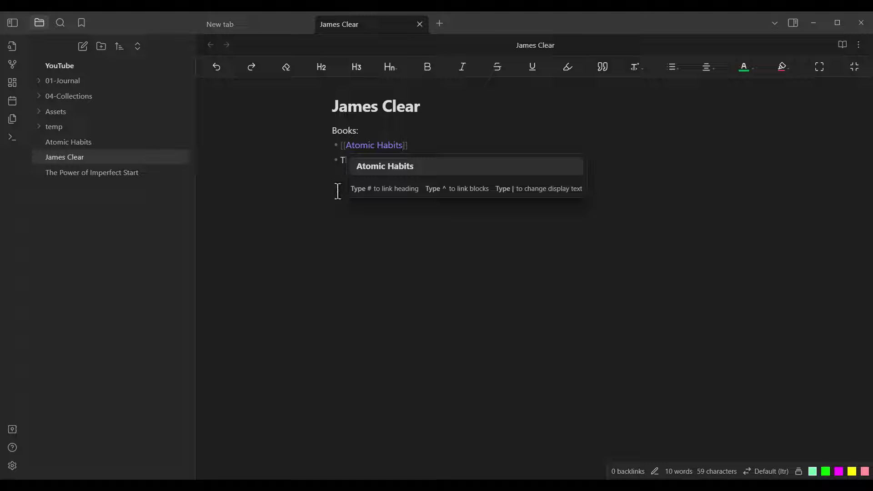
left_click(334, 187)
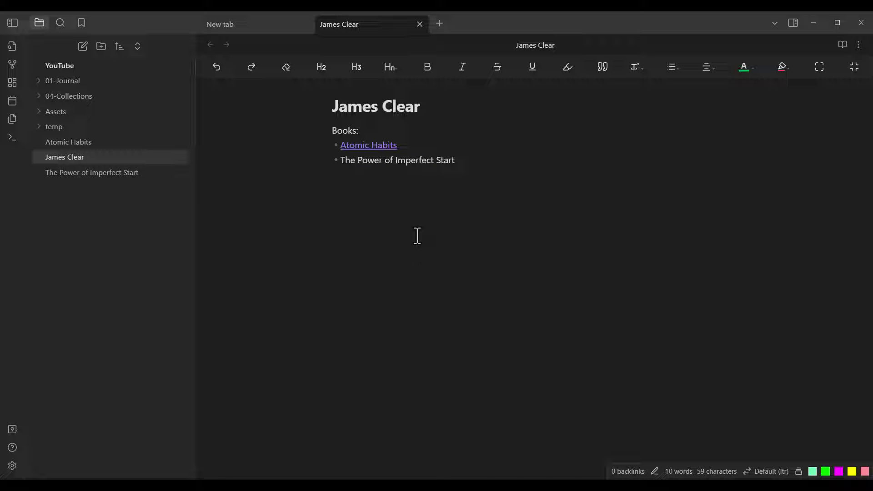
- Follow the Atomic Habits link to its note, close it, and reopen James Clear
left_click(374, 145)
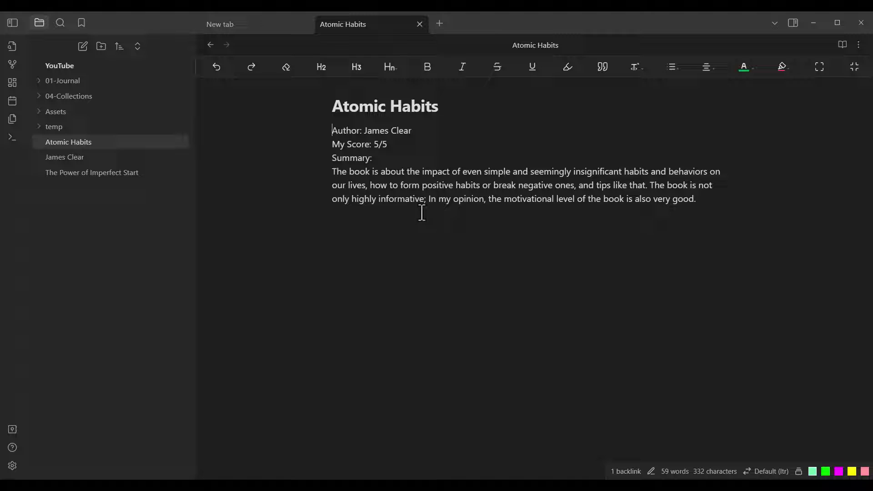
left_click(419, 24)
left_click(82, 157)
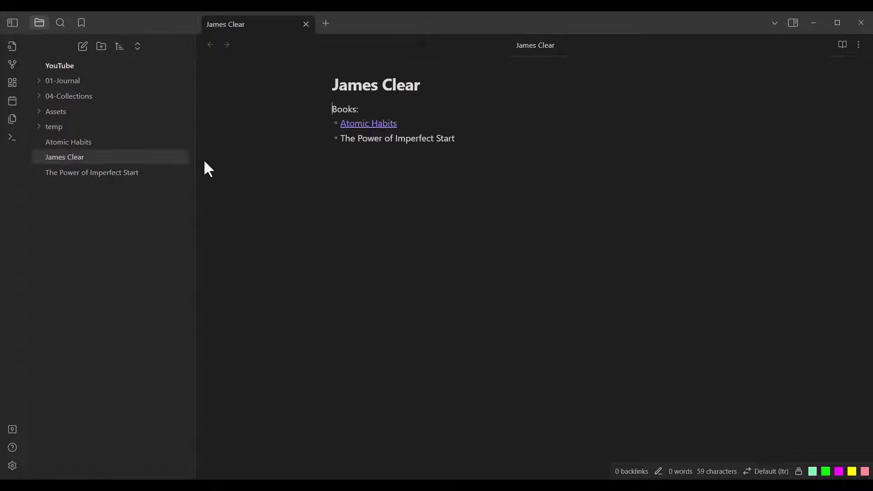
left_click_drag(472, 158, 342, 162)
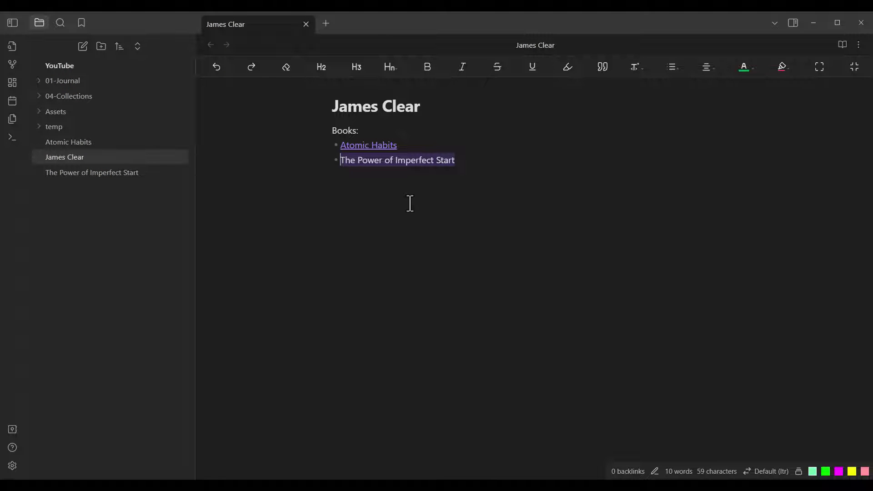
- Replace the second bullet with a [[The Power of Imperfect Start]] link and follow it
key("BackSpace")
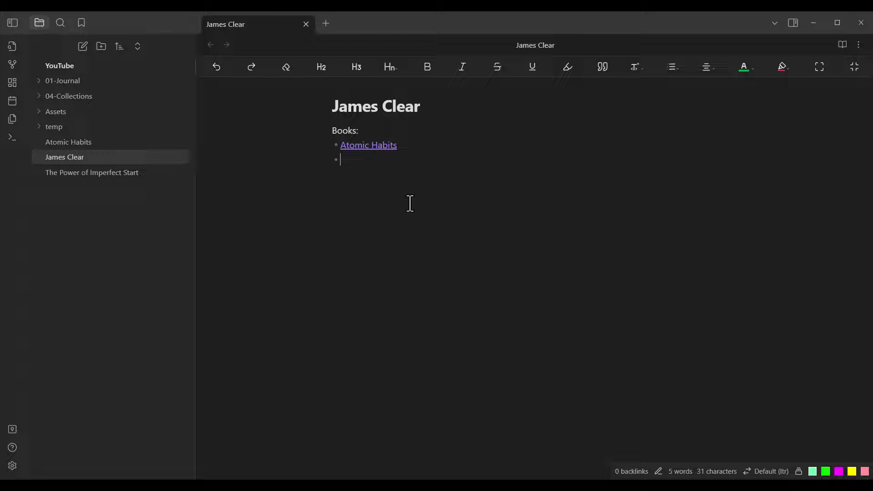
type("[[")
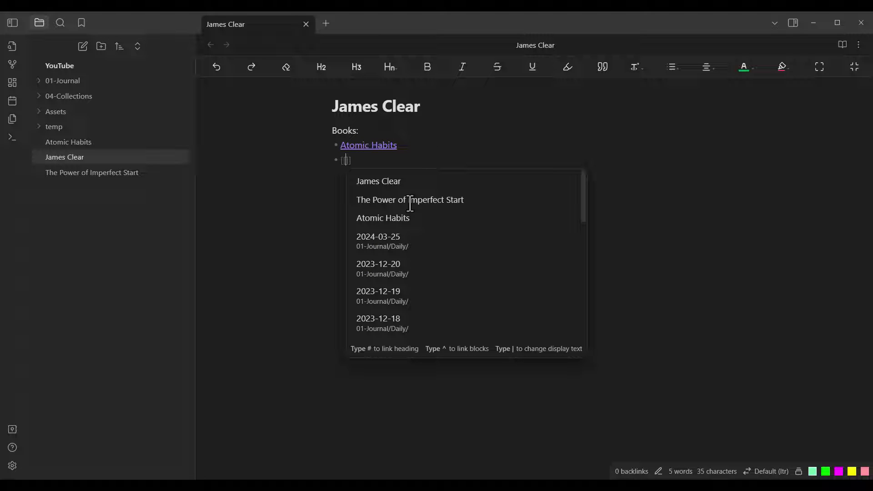
type("The")
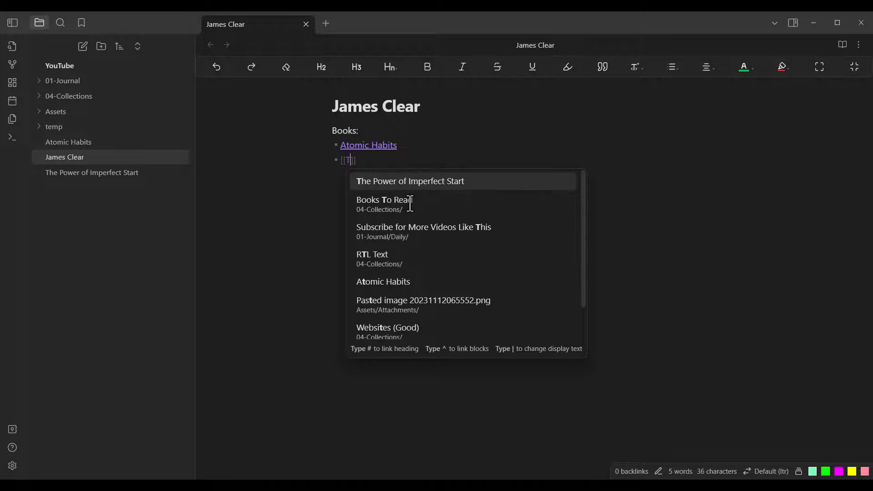
left_click(417, 181)
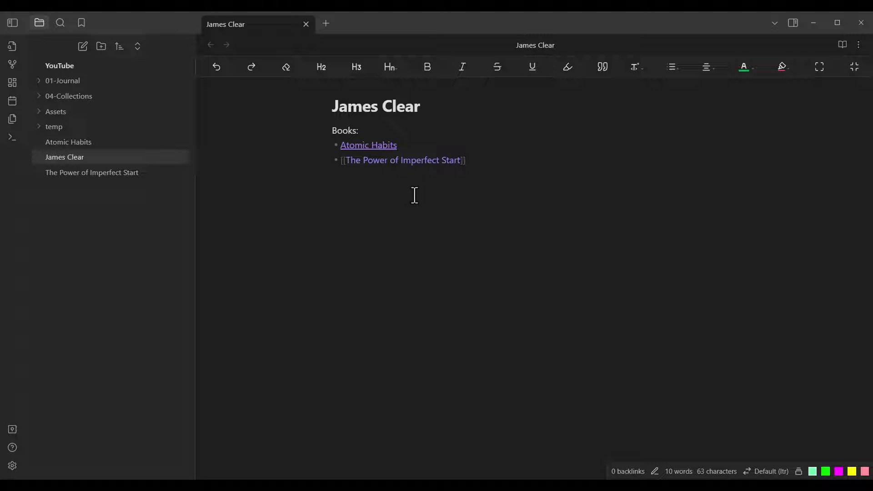
left_click(391, 217)
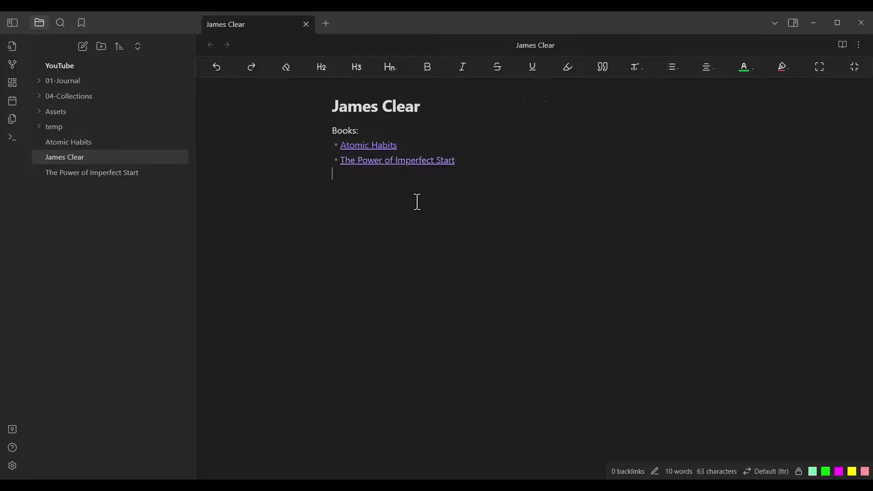
left_click(405, 161)
left_click(381, 279)
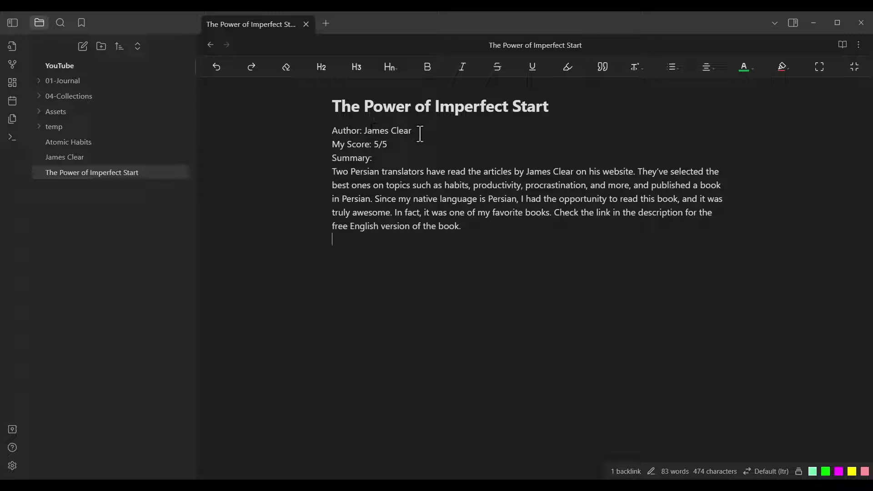
left_click_drag(417, 131, 362, 134)
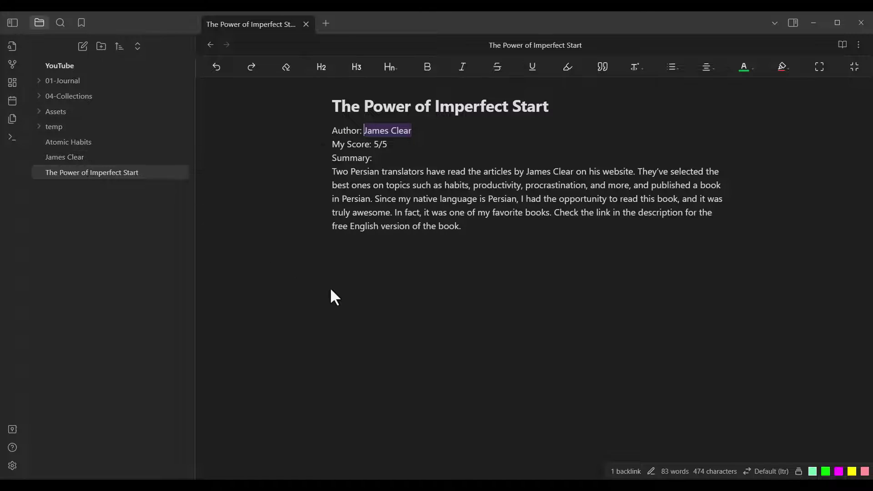
- Turn the Author name into a [[James Clear]] link, then close The Power of Imperfect Start
key("BackSpace")
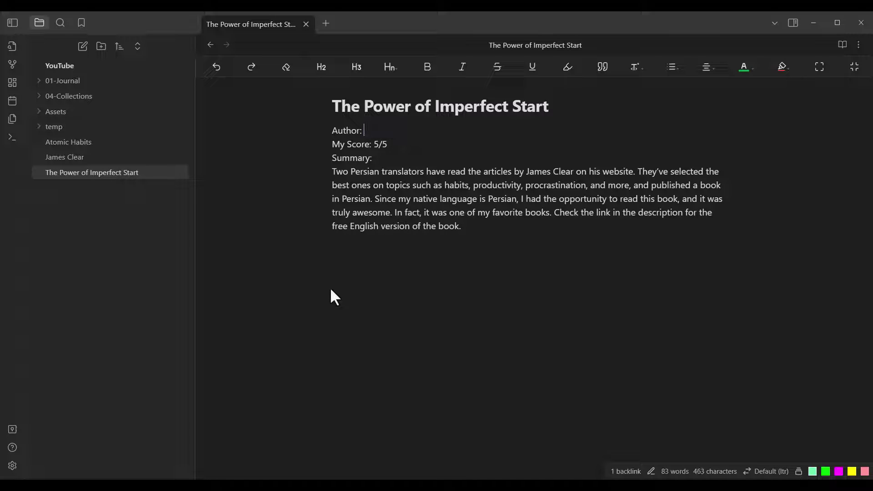
type("[[")
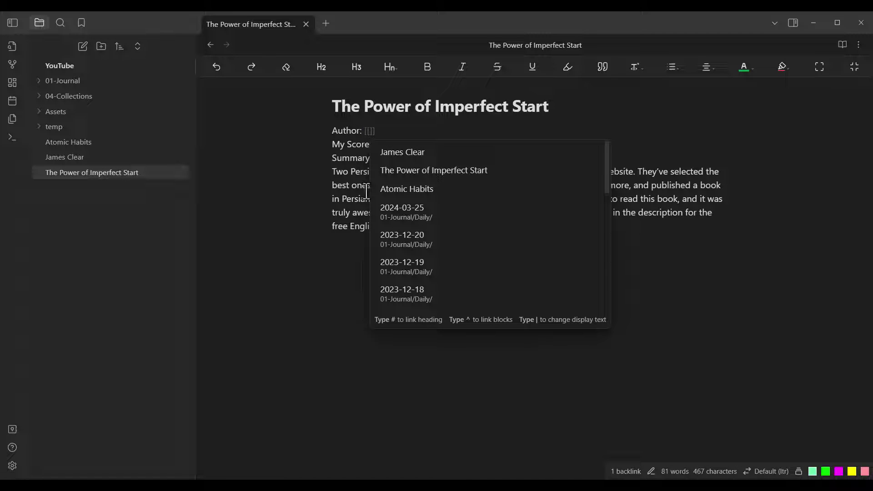
left_click(420, 155)
left_click(391, 249)
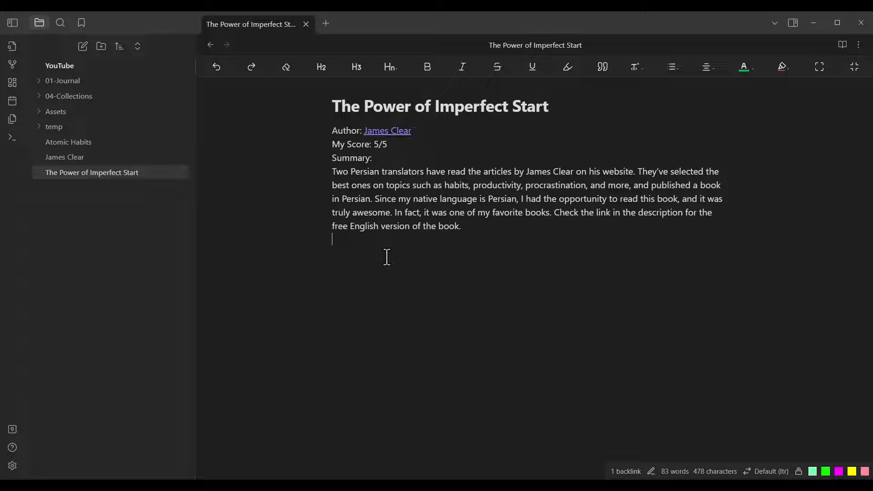
left_click(306, 24)
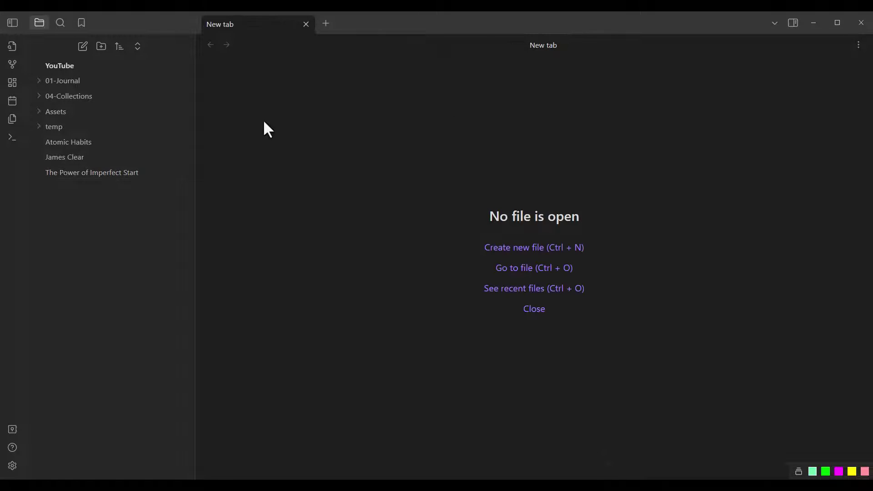
- In Atomic Habits, replace the author name with a [[James Clear]] link and follow it
left_click(90, 145)
left_click_drag(429, 131, 364, 130)
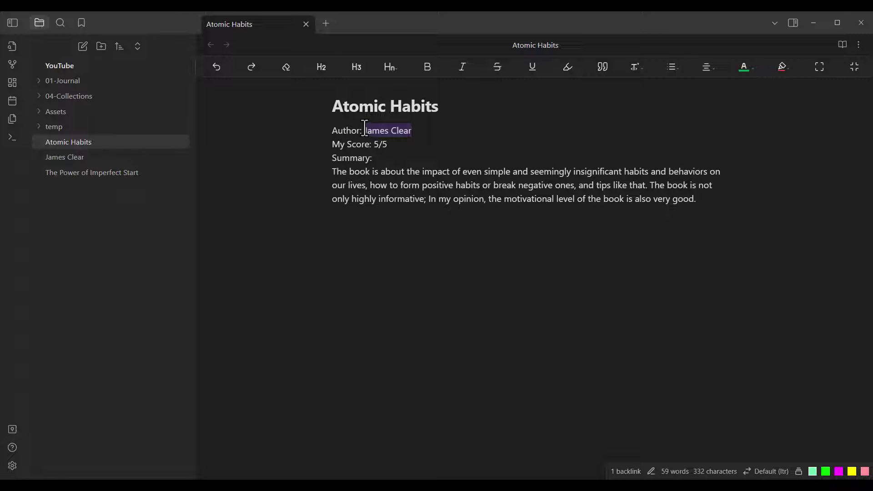
key("BackSpace")
type("[[")
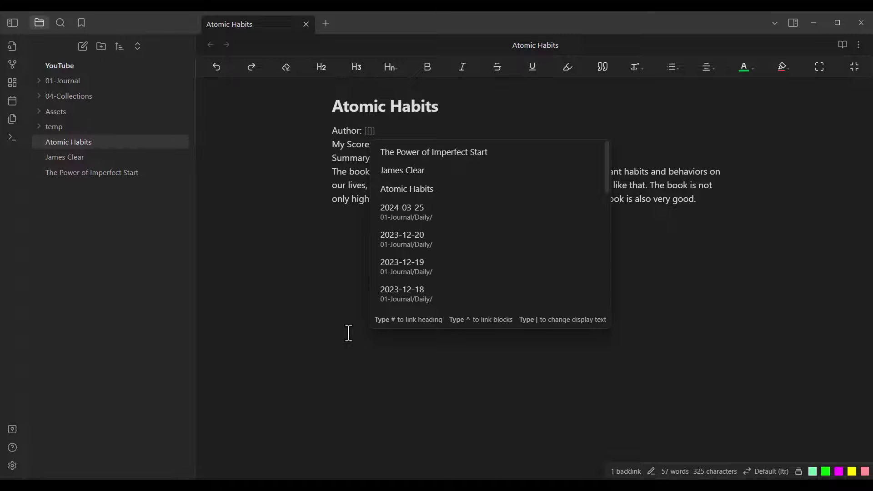
type("Ja")
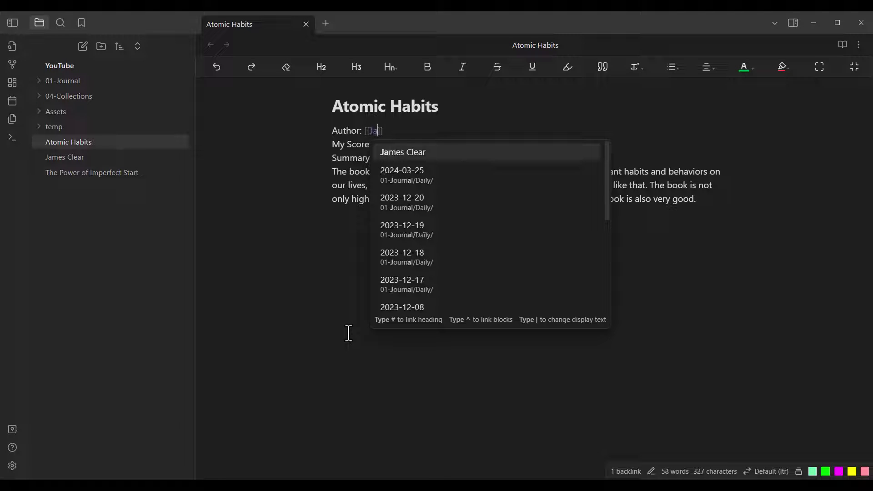
left_click(427, 155)
left_click(394, 249)
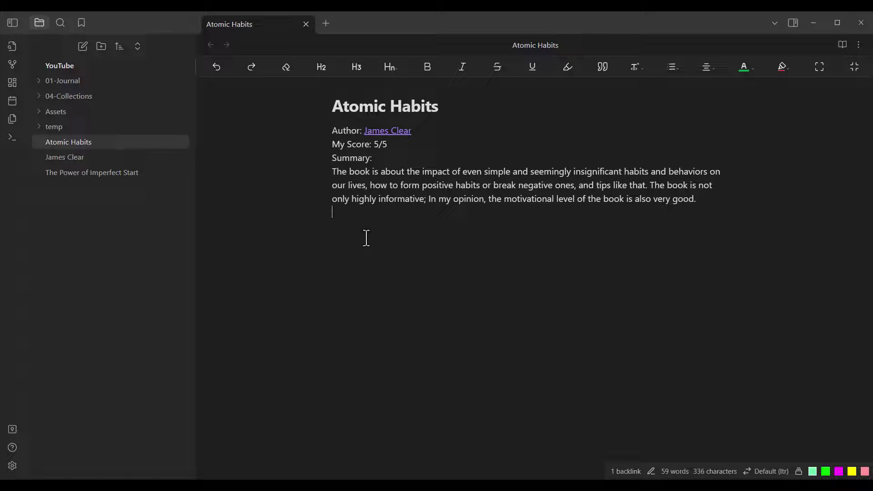
left_click(389, 132)
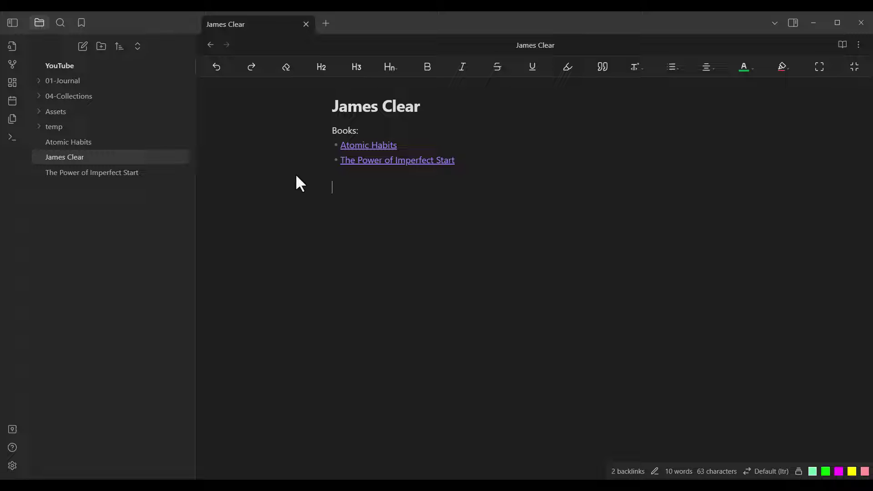
- Open the graph view showing James Clear linked to both books, then close it
left_click(12, 64)
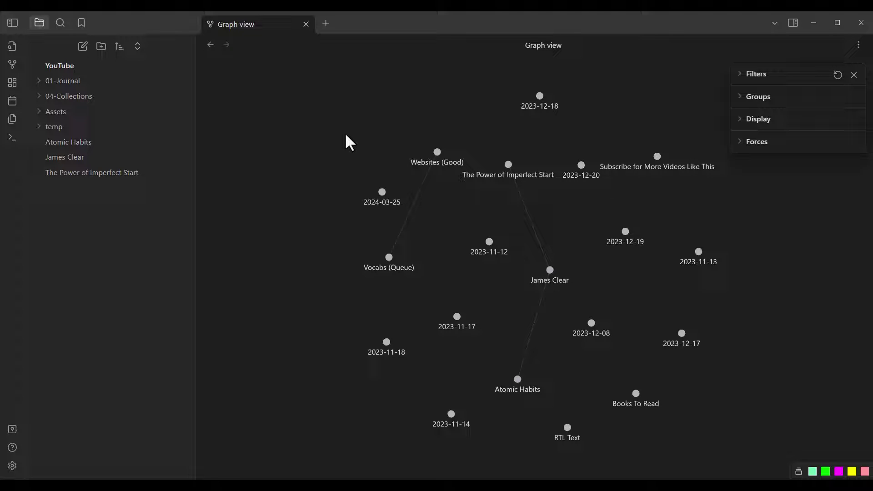
left_click(306, 24)
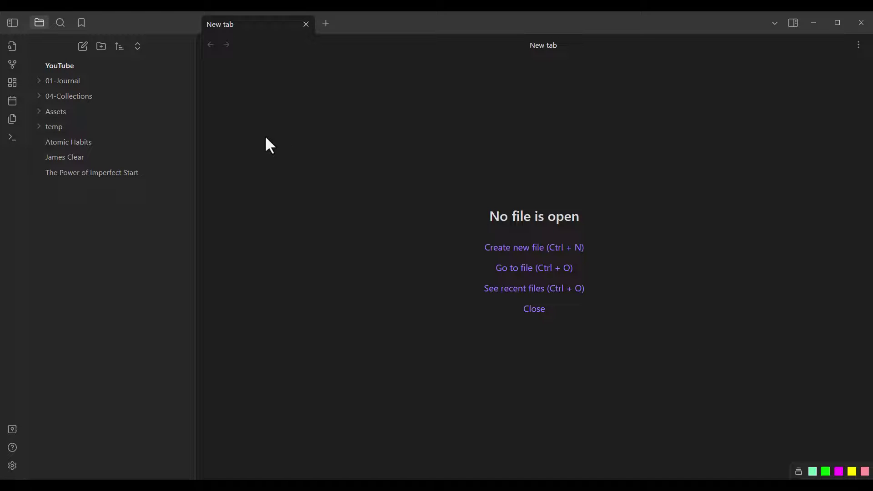
- Open the James Clear note from the file explorer and click below its content
left_click(100, 156)
left_click(349, 215)
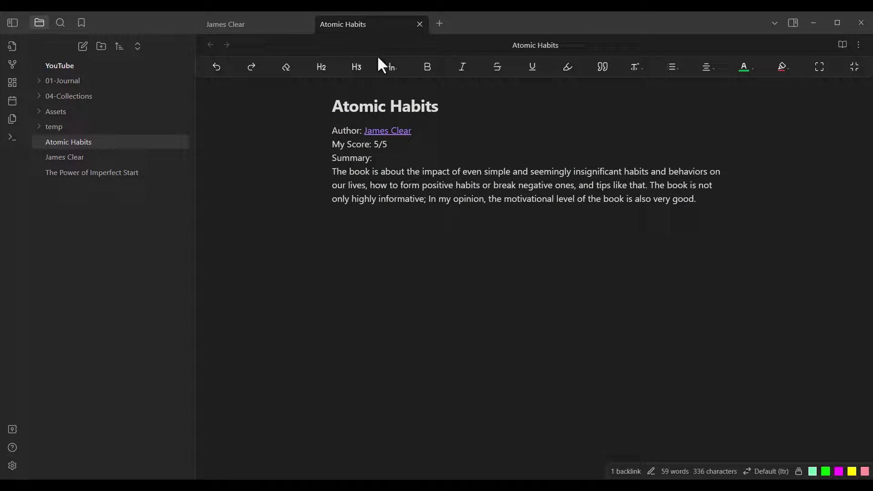
left_click(374, 240)
- Make the 'Summary:' line in Atomic Habits an H1 heading, then return to James Clear
left_click_drag(715, 200, 308, 173)
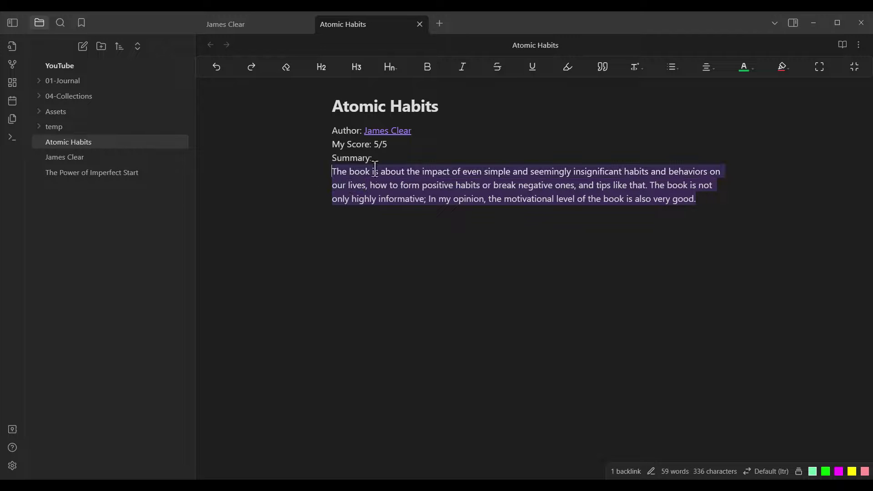
left_click(399, 159)
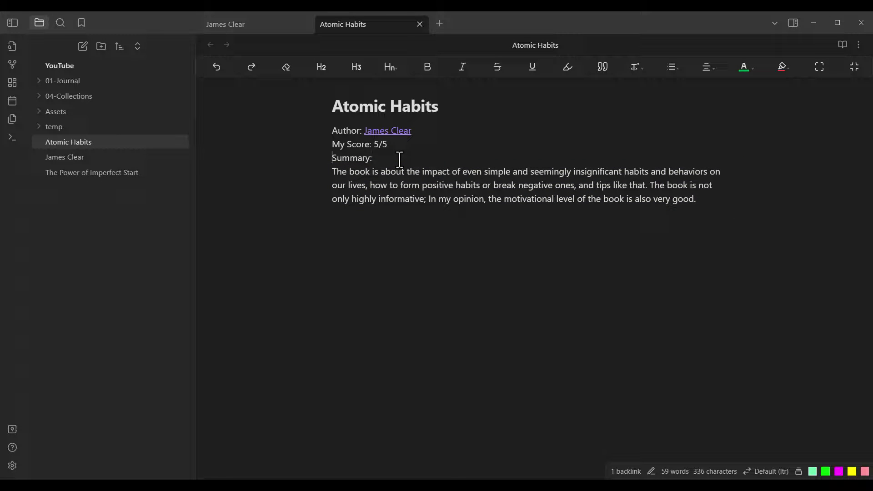
key("shift+Down")
key("shift+Down")
key("shift+Down")
key("shift+Down")
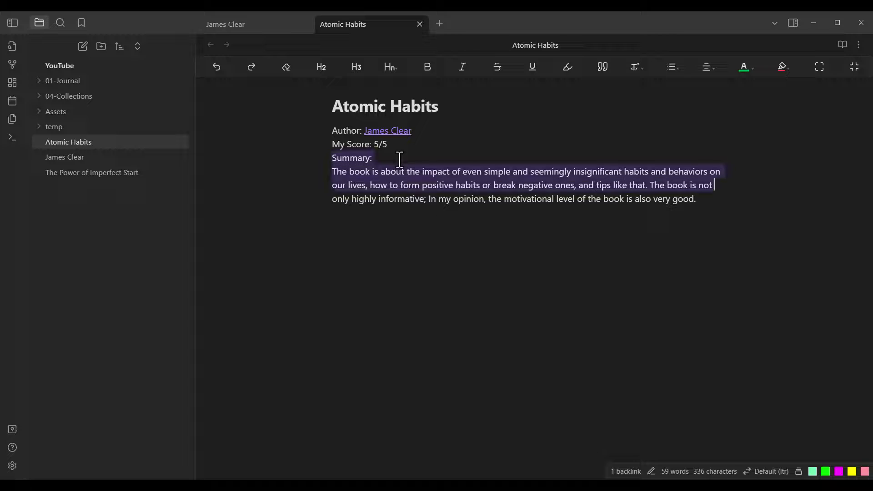
key("Left")
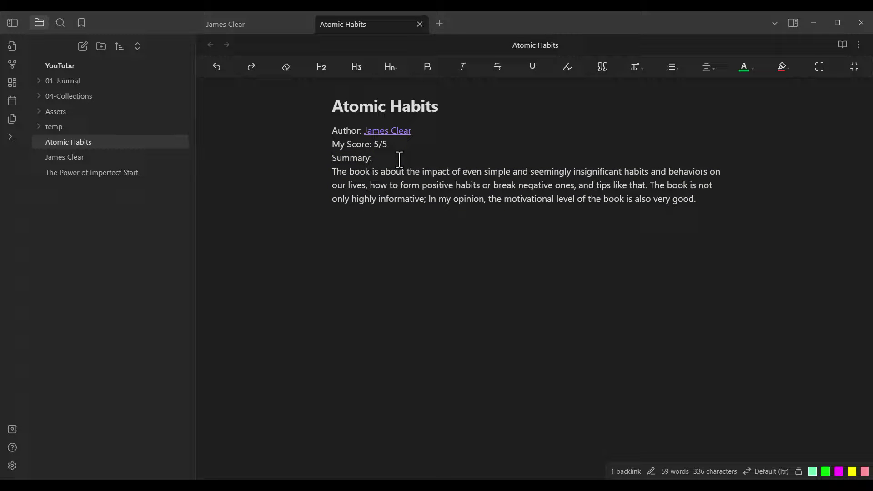
type("#")
key("Down")
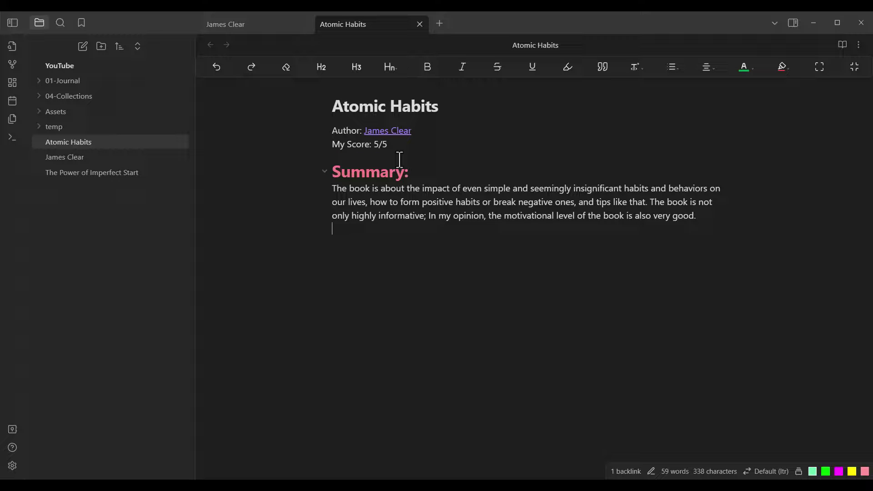
left_click(256, 23)
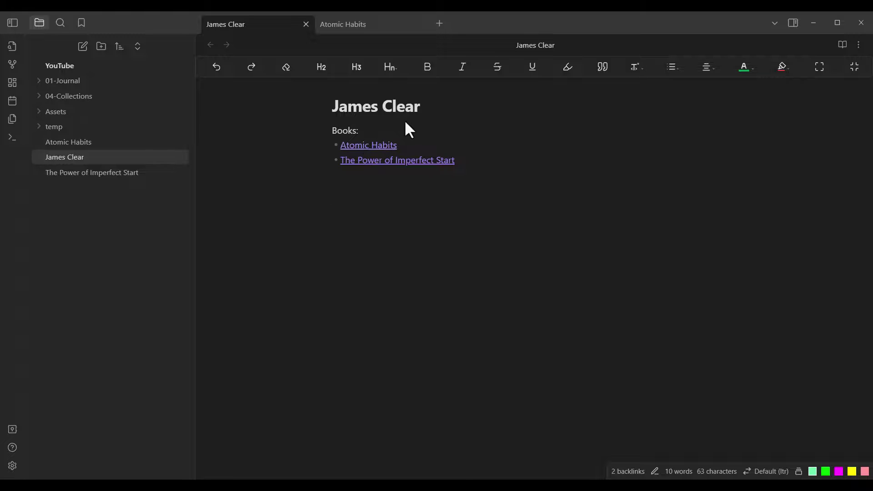
- Retarget the [[Atomic Habits]] link in James Clear to its Summary heading (Atomic Habits#Summary)
left_click(410, 144)
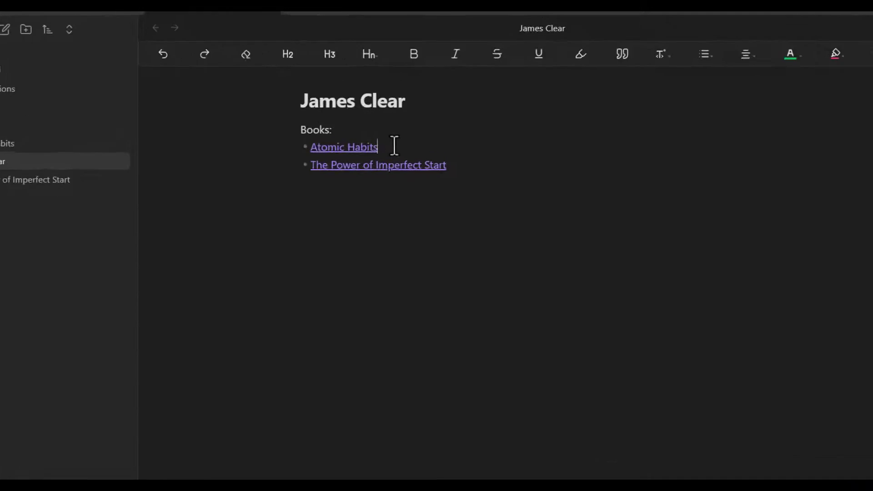
key("Left")
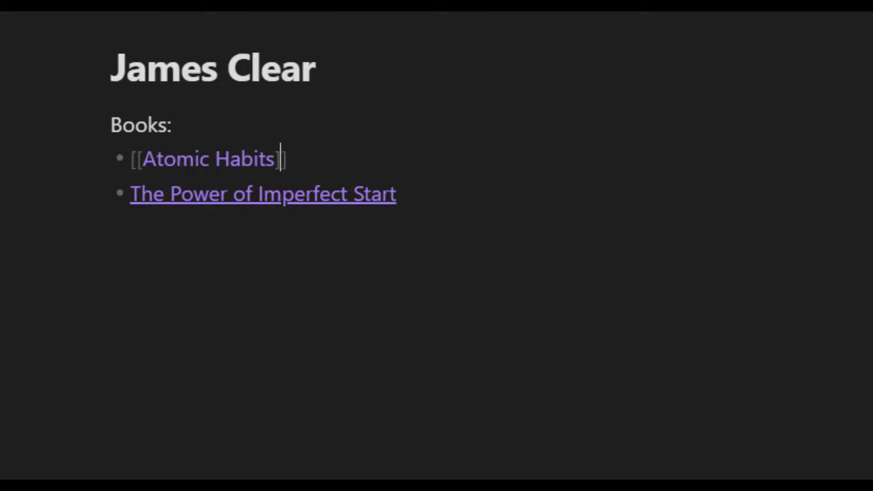
key("Left")
type("#")
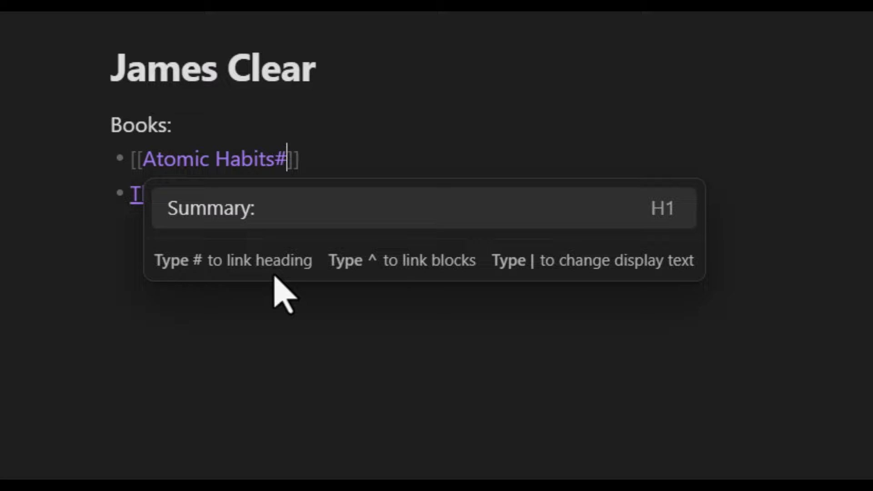
left_click(249, 237)
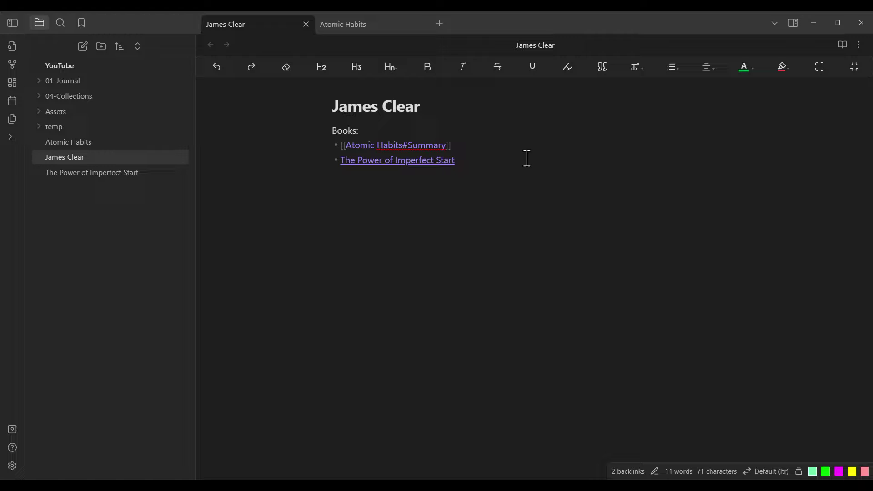
left_click(481, 205)
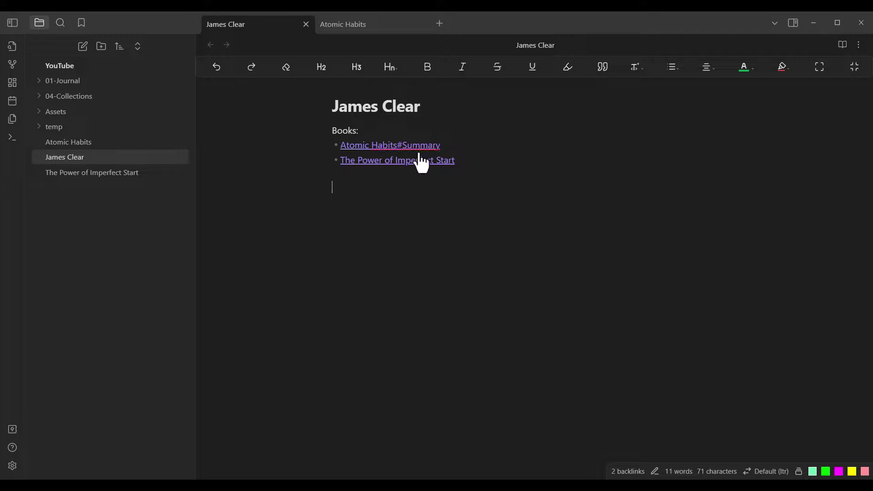
left_click(405, 146)
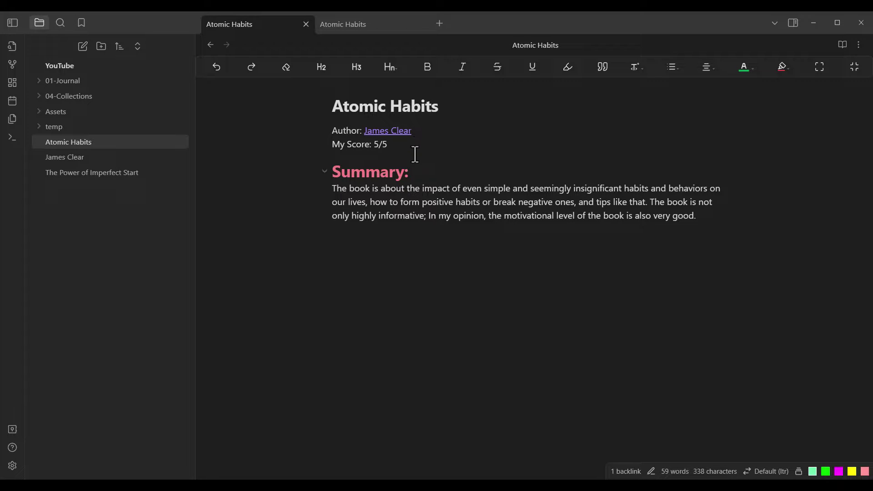
left_click(394, 133)
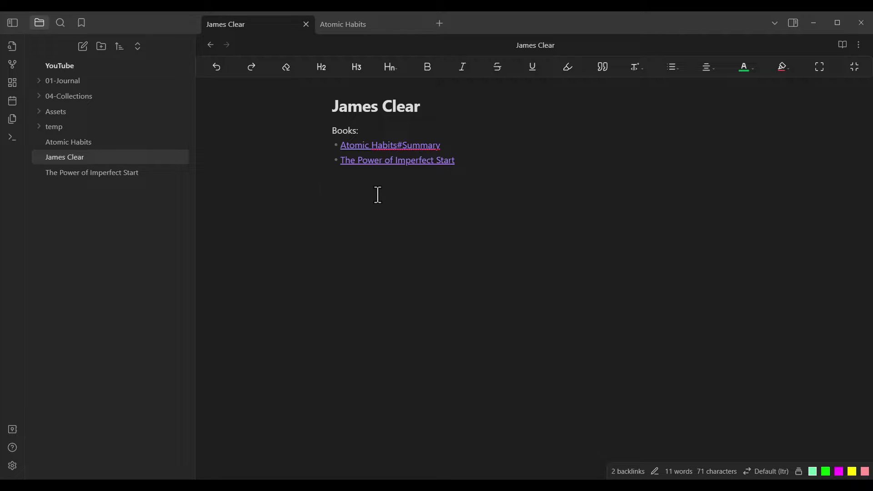
left_click(496, 140)
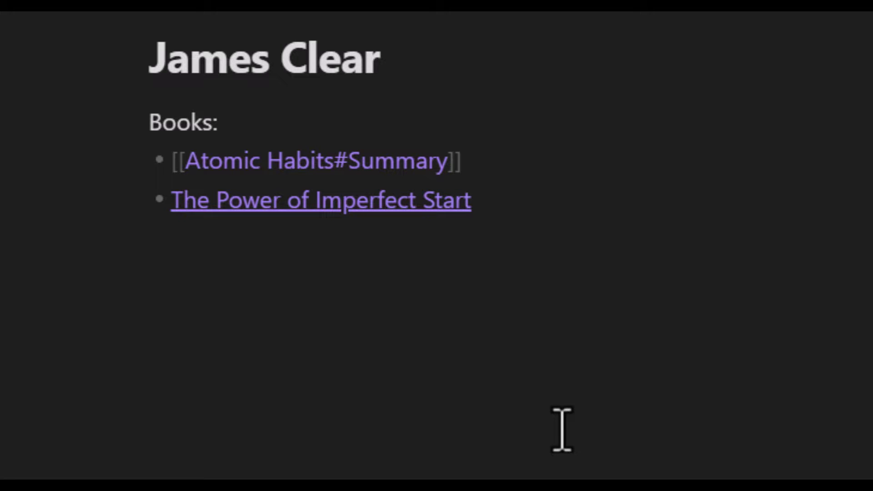
- Add the alias 'Link' to the Atomic Habits#Summary link so it displays as Link
key("Left")
key("Left")
type("|")
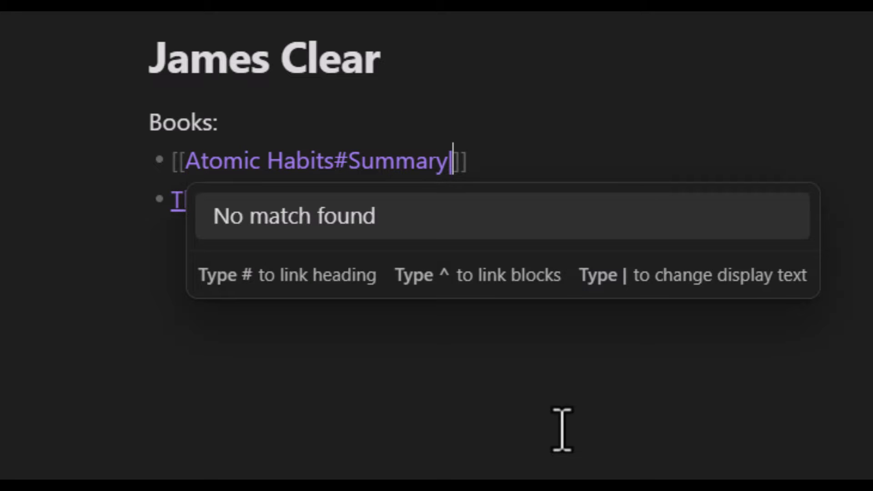
type("Link")
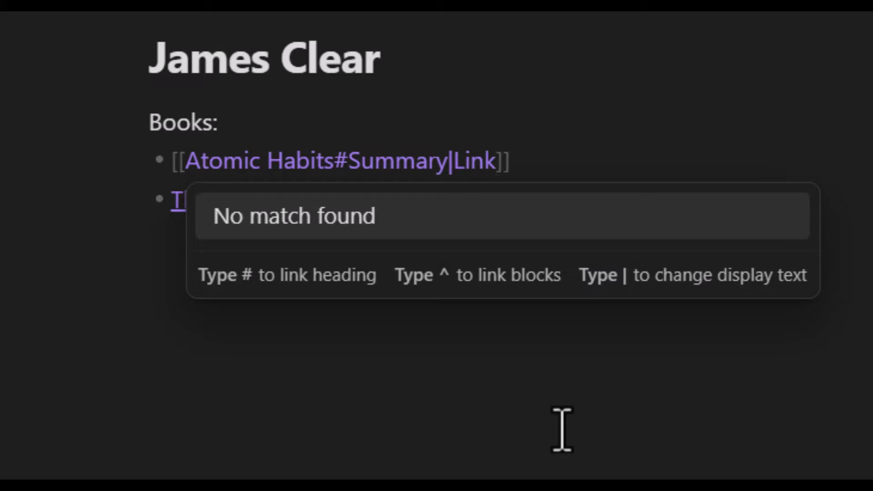
left_click(404, 427)
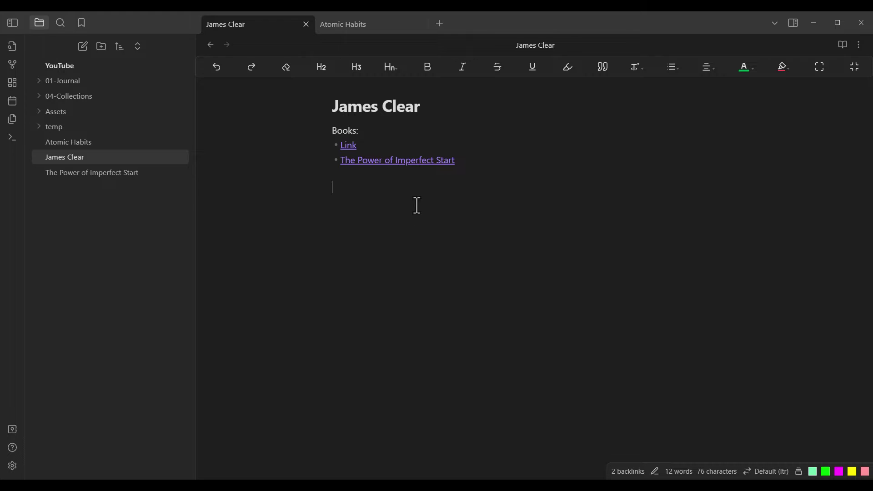
left_click(397, 144)
- Change the link's alias to 'Summary of Atomic Habits' and follow it to the Summary heading
double_click(455, 144)
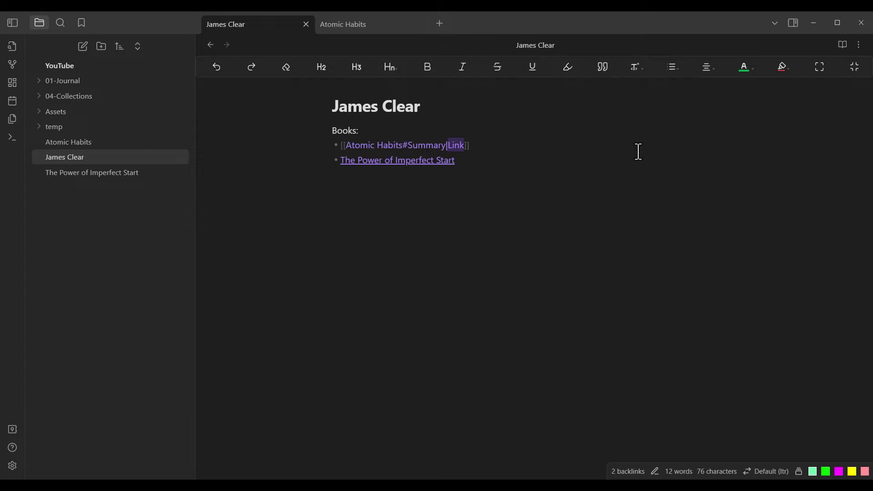
type("Summary of ")
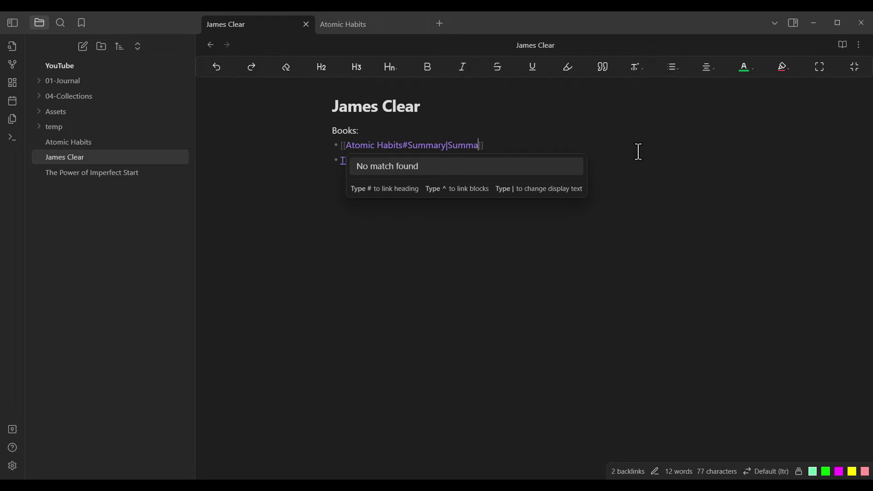
type("Atomic Habits")
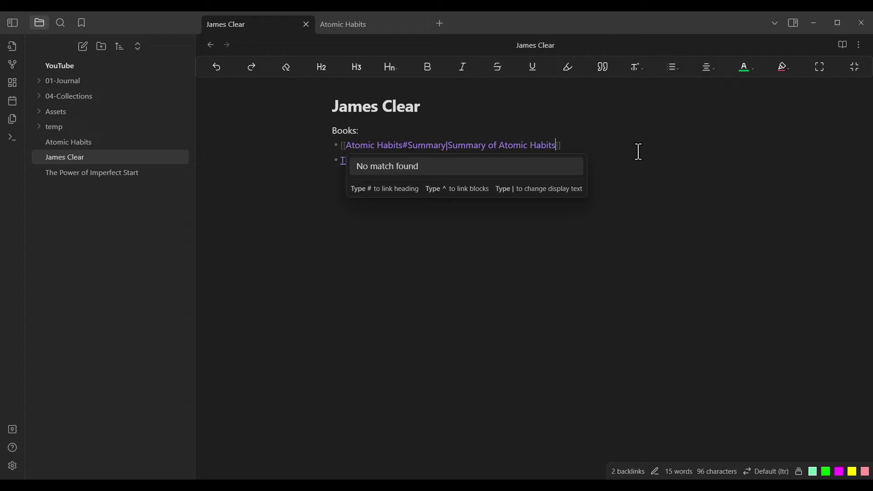
left_click(464, 251)
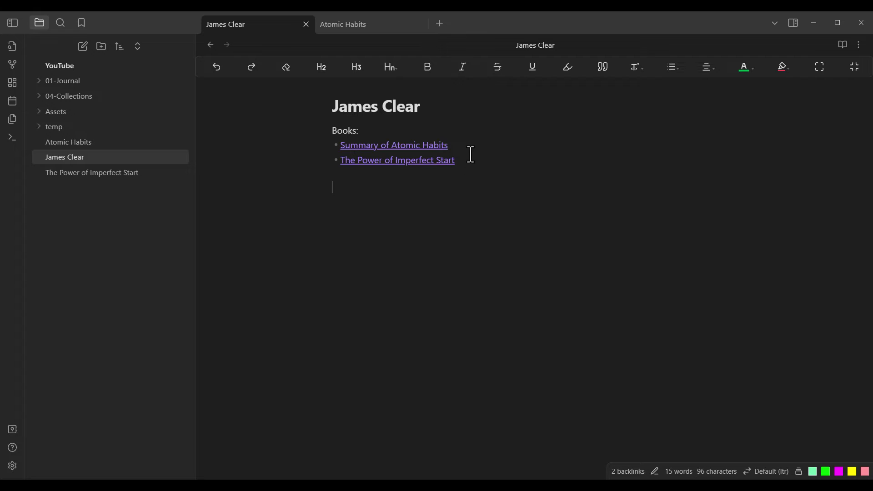
left_click(427, 145)
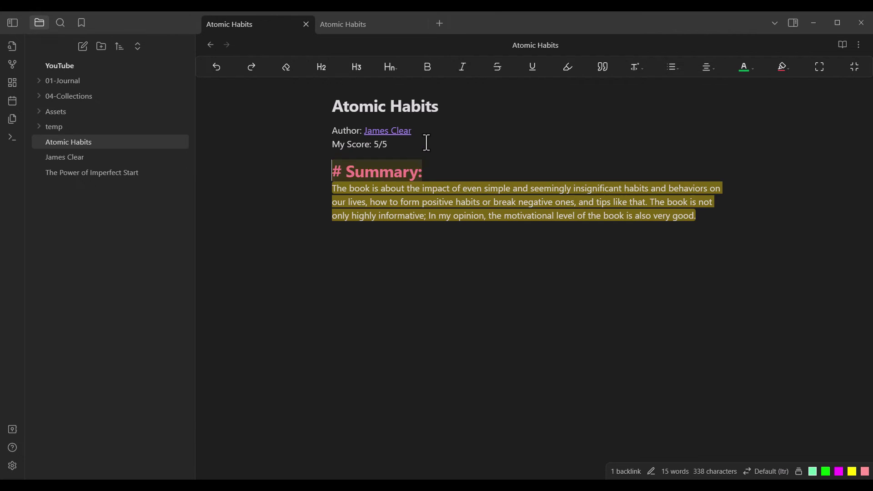
left_click(341, 240)
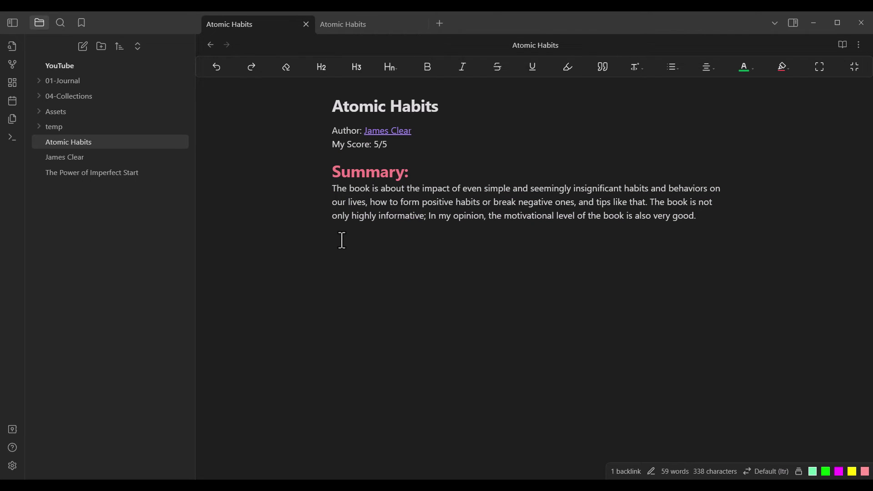